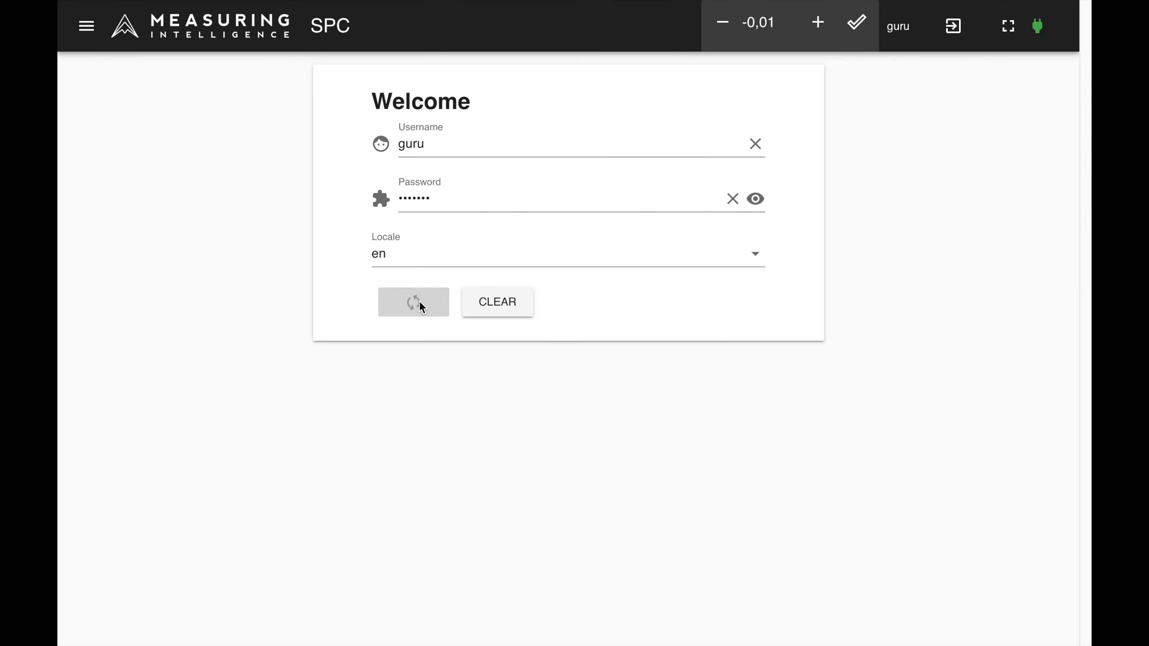
Step: Create a new entry in the Users list and fill in its username and e-mail address
left_click(95, 31)
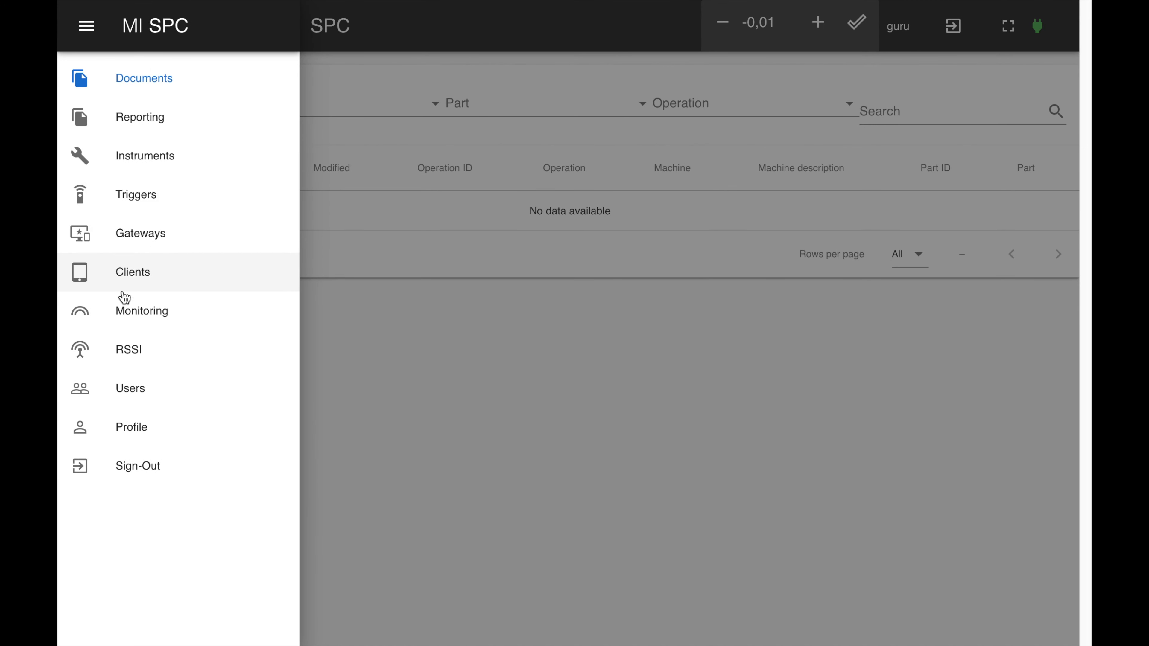
left_click(135, 391)
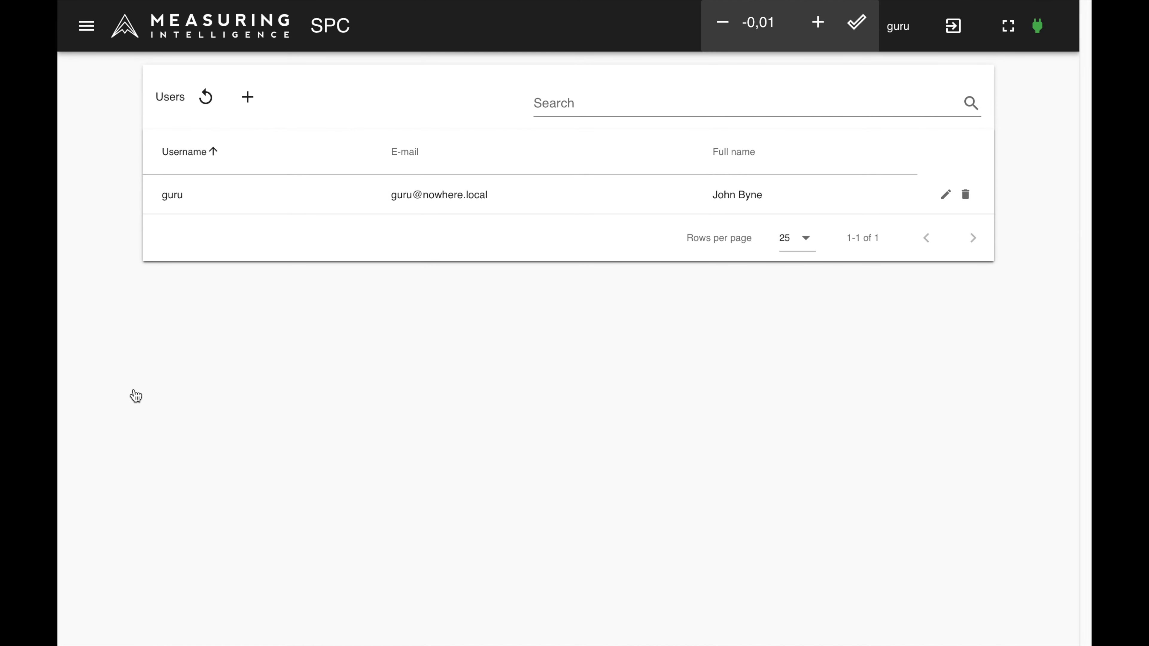
left_click(248, 98)
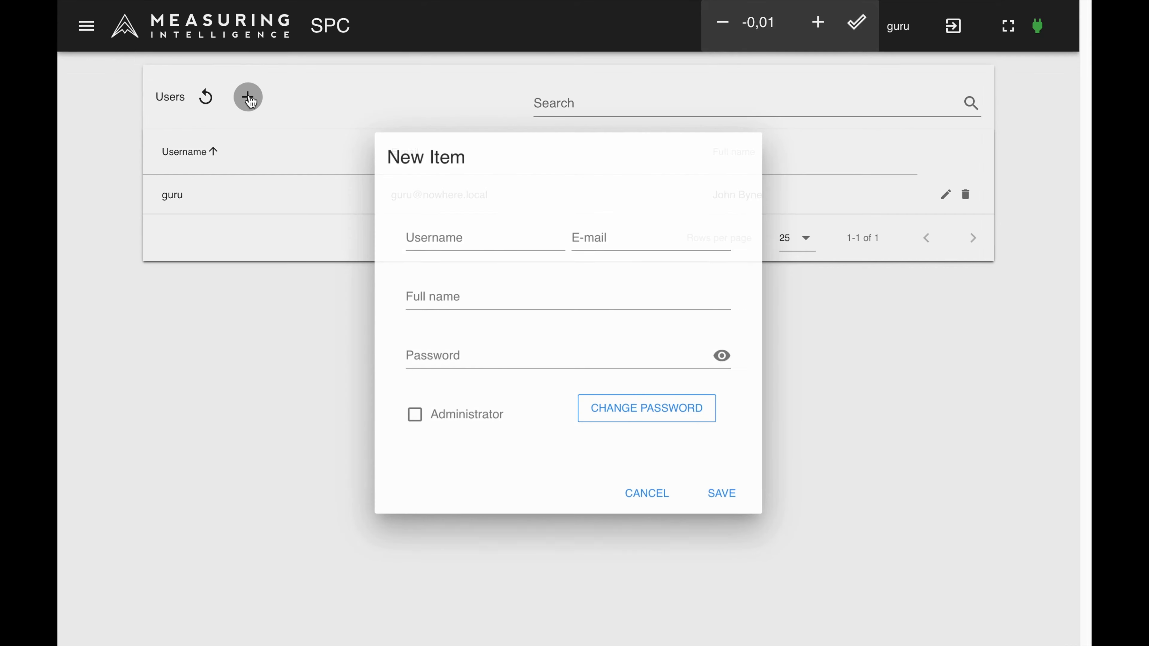
left_click(429, 233)
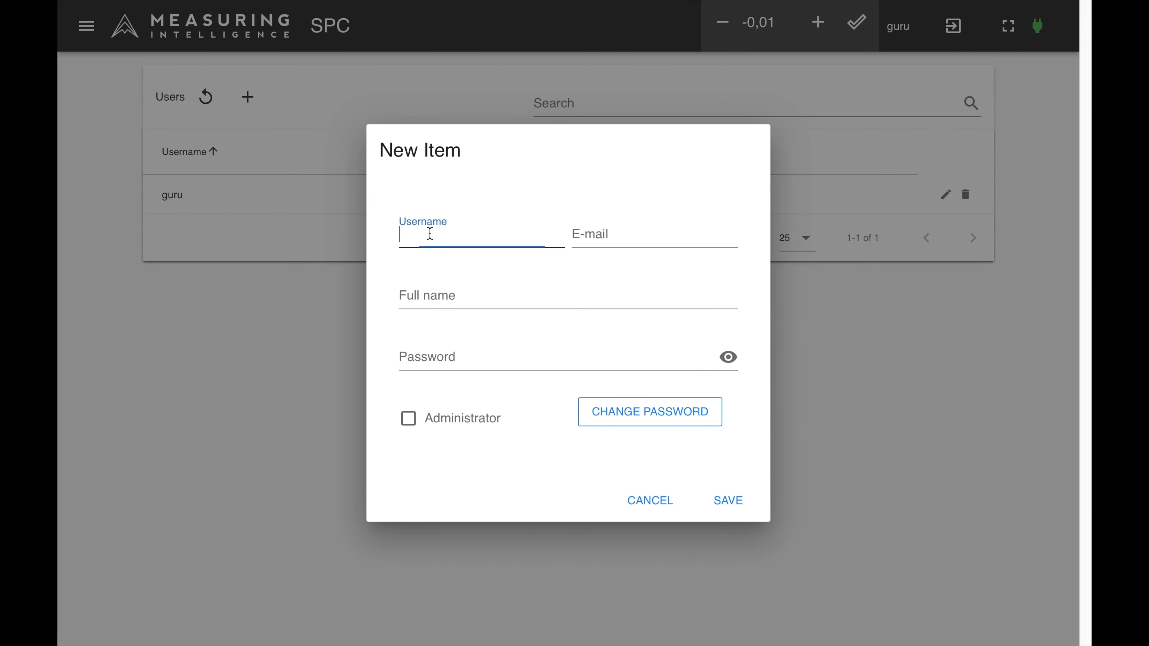
type("6504")
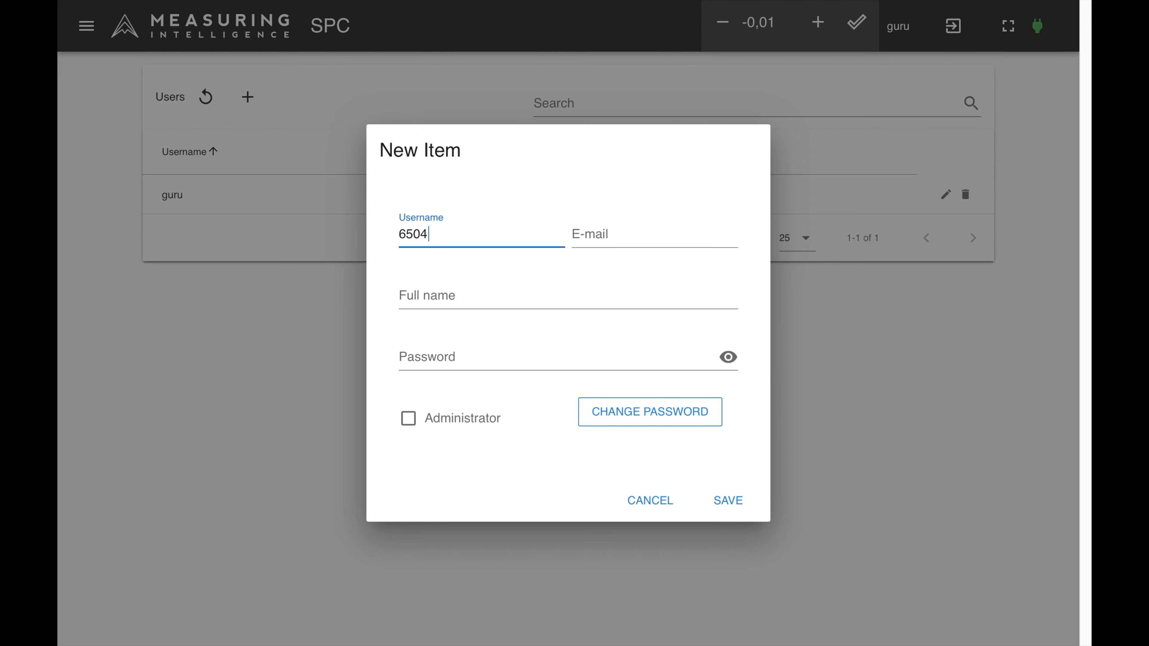
left_click(594, 237)
type("65")
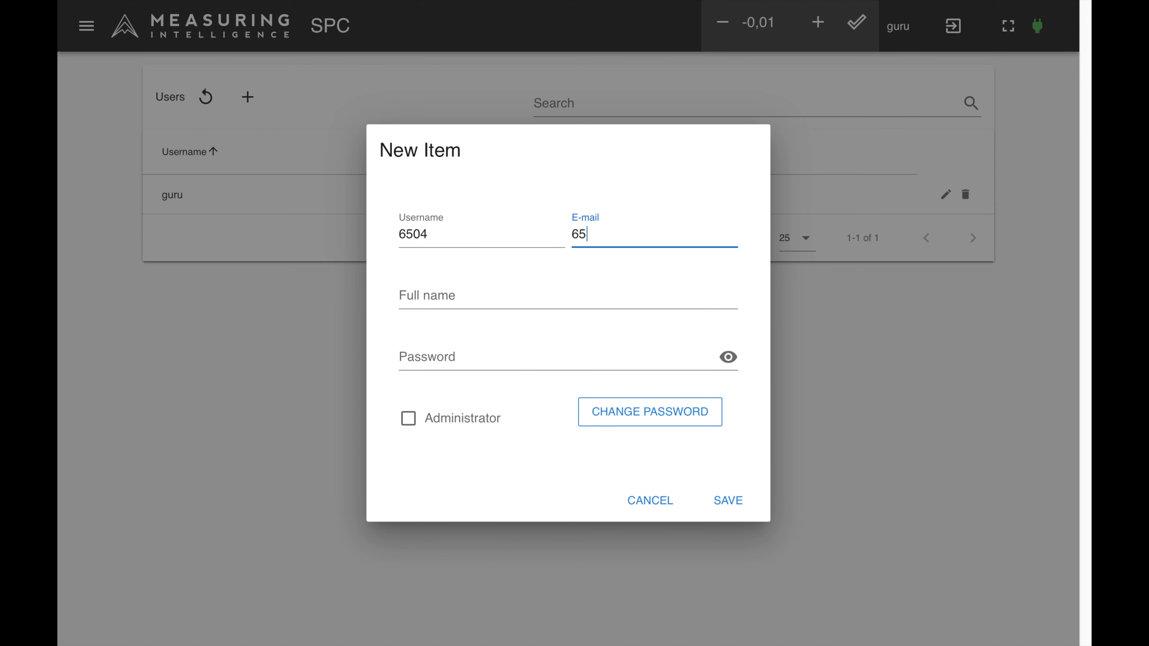
type("04@domain.com")
Step: Enter the new user's full name and password, leave Administrator disabled, and save the account
left_click(475, 300)
left_click(428, 355)
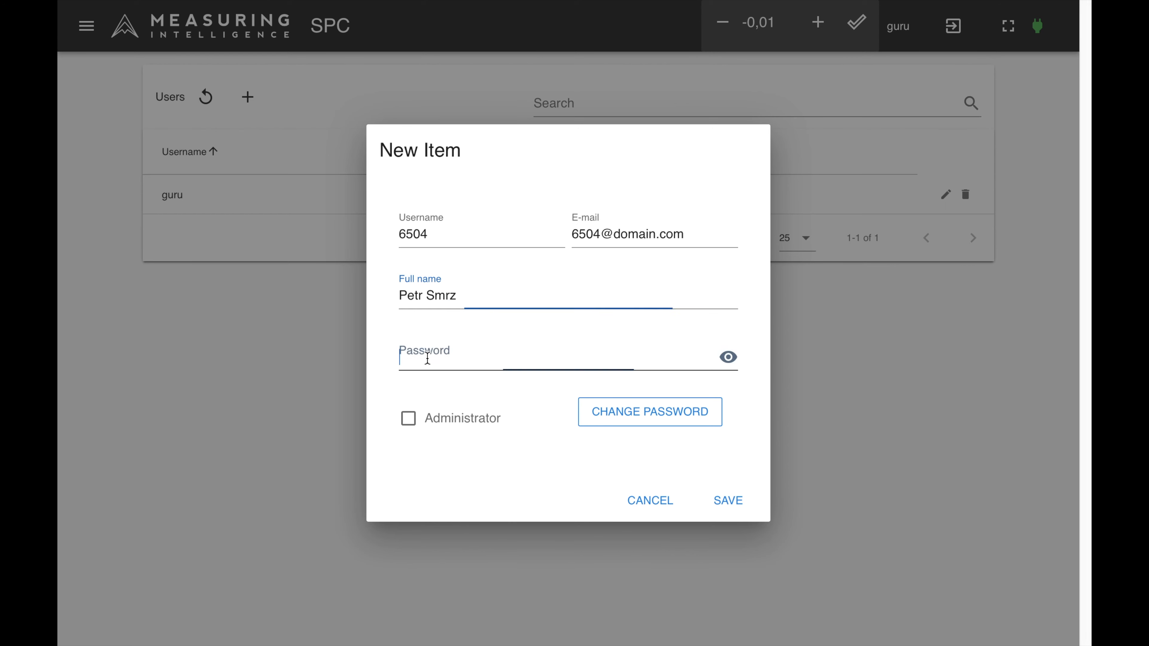
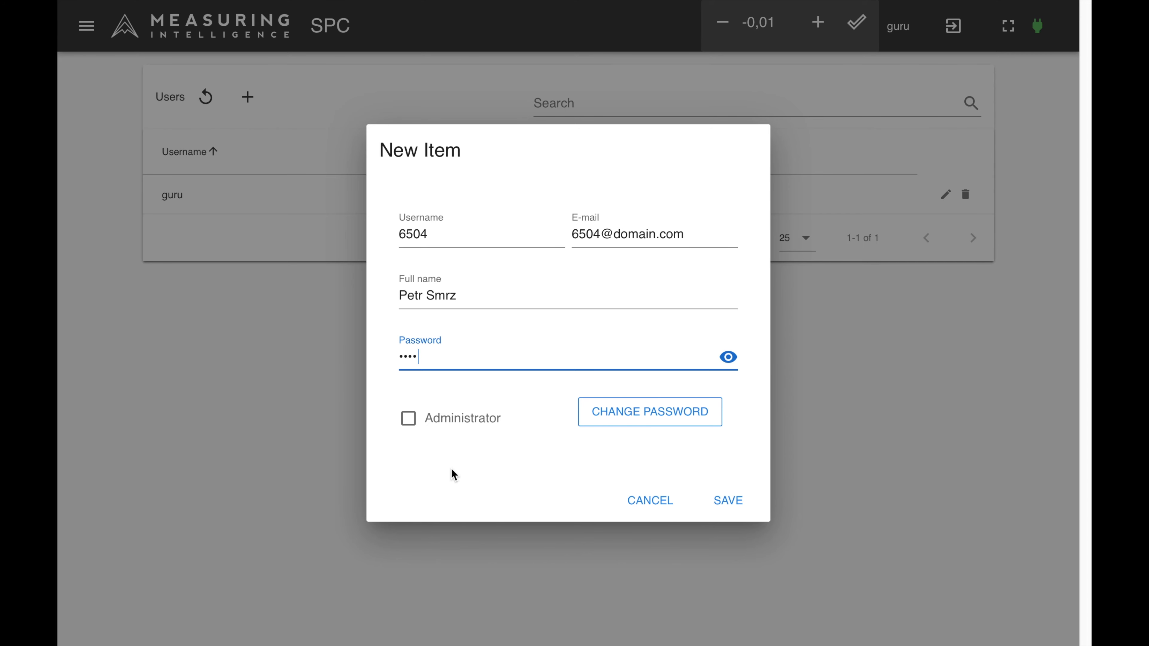
left_click(409, 420)
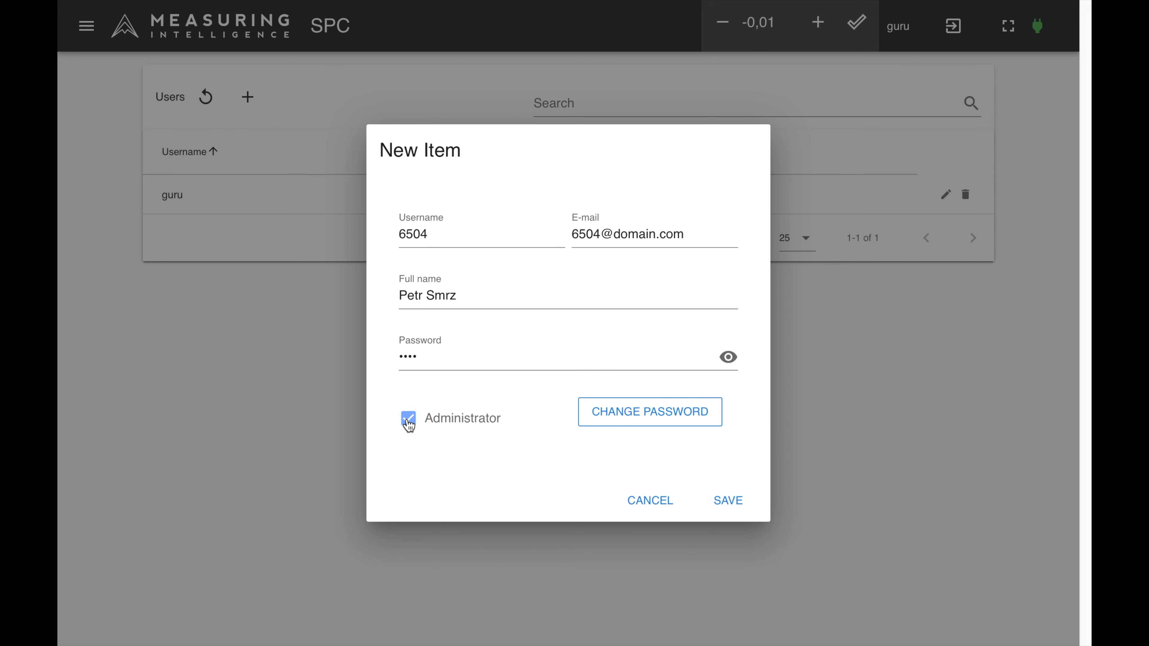
left_click(408, 420)
left_click(729, 502)
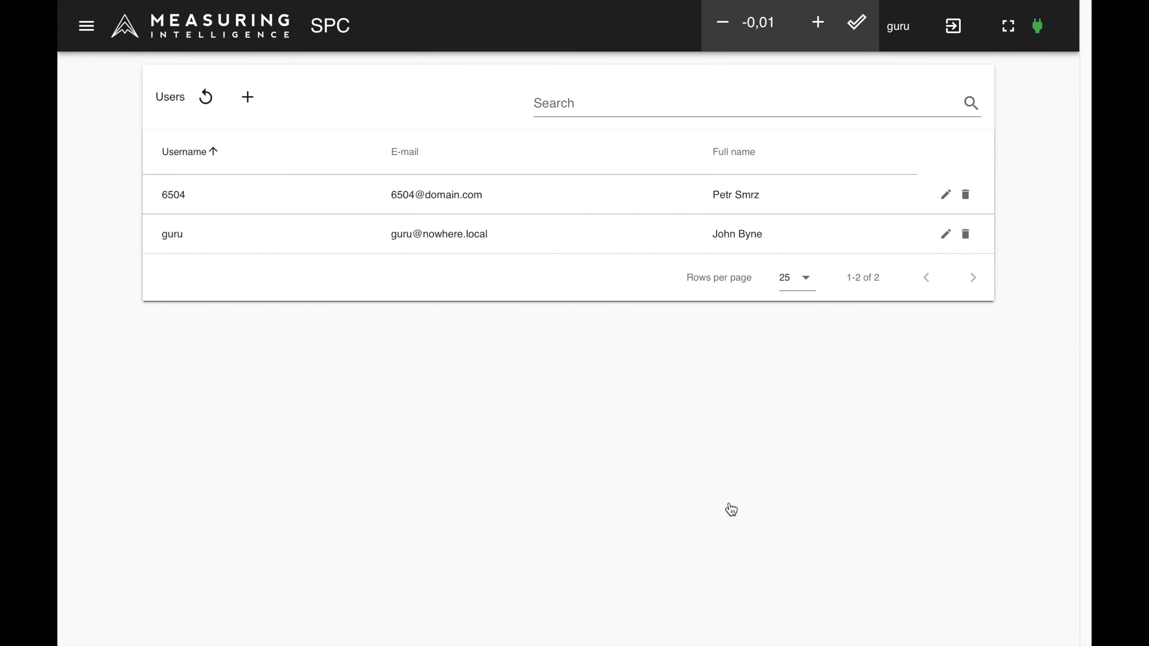
Step: Sign in as the newly created user with its username and password, and open that account's profile
left_click(955, 29)
left_click(511, 149)
type("6504")
left_click(456, 202)
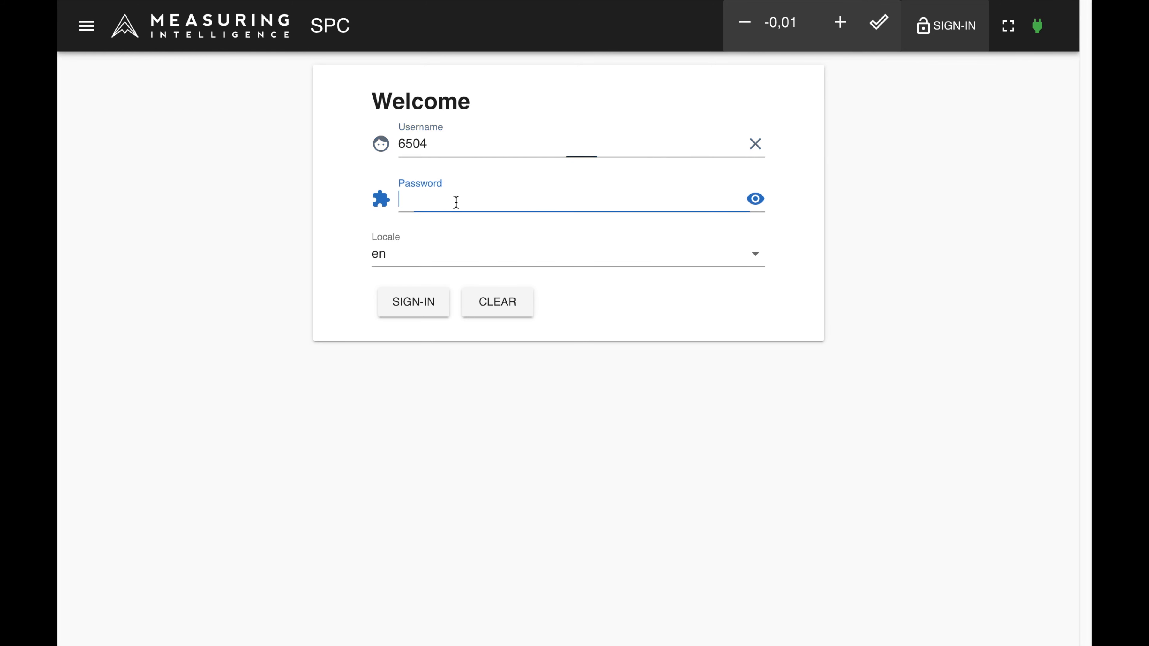
left_click(409, 310)
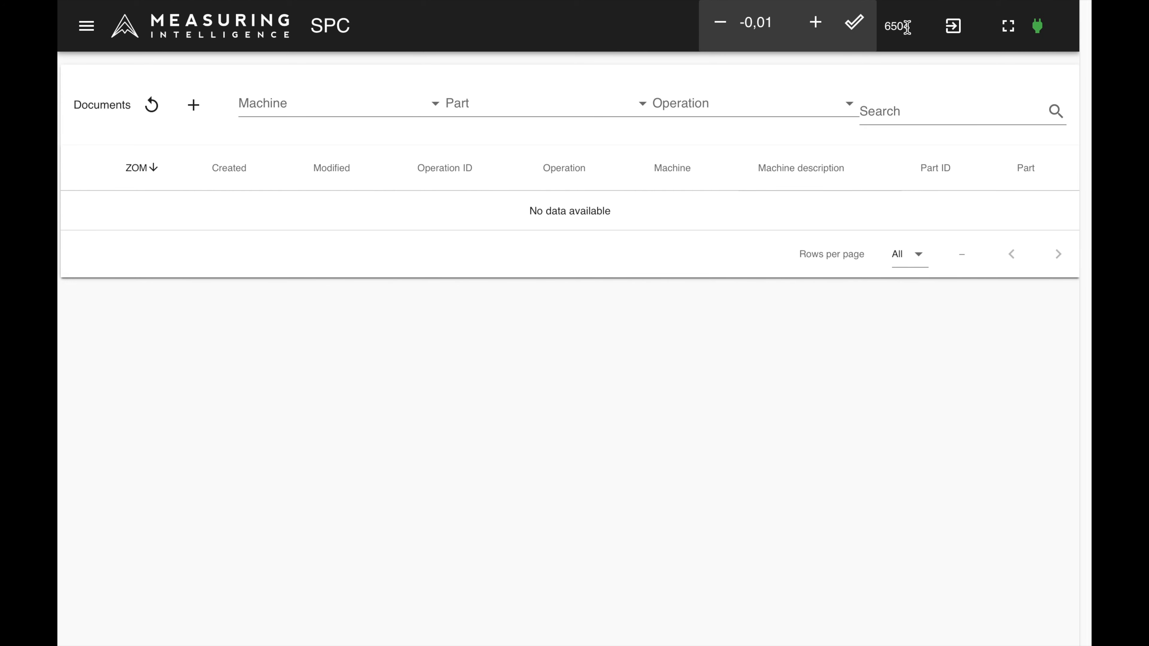
left_click(87, 26)
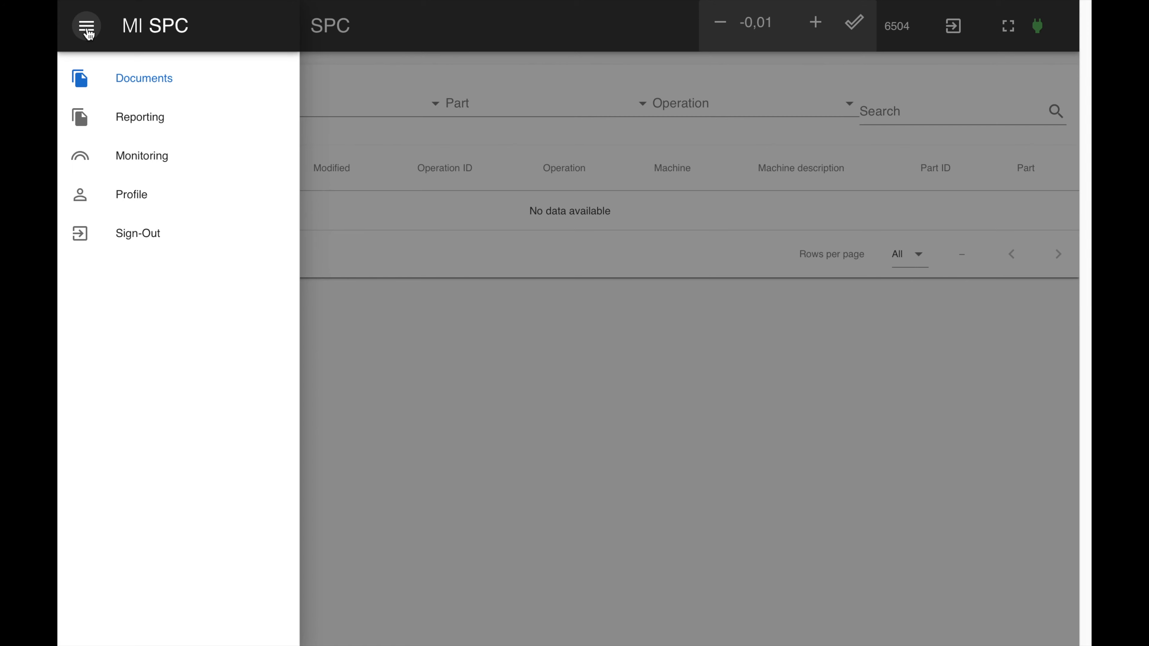
left_click(122, 201)
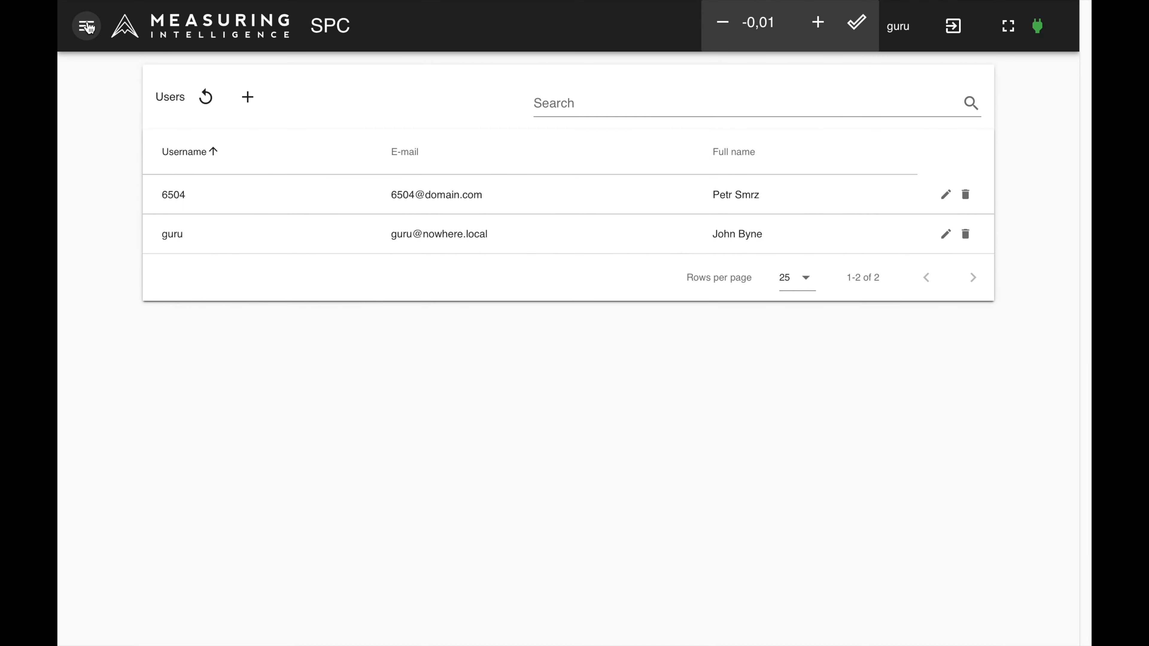
Step: Review the autumn-violet gateway's name, MAC, description and workplace in its edit form, and save the record
left_click(87, 27)
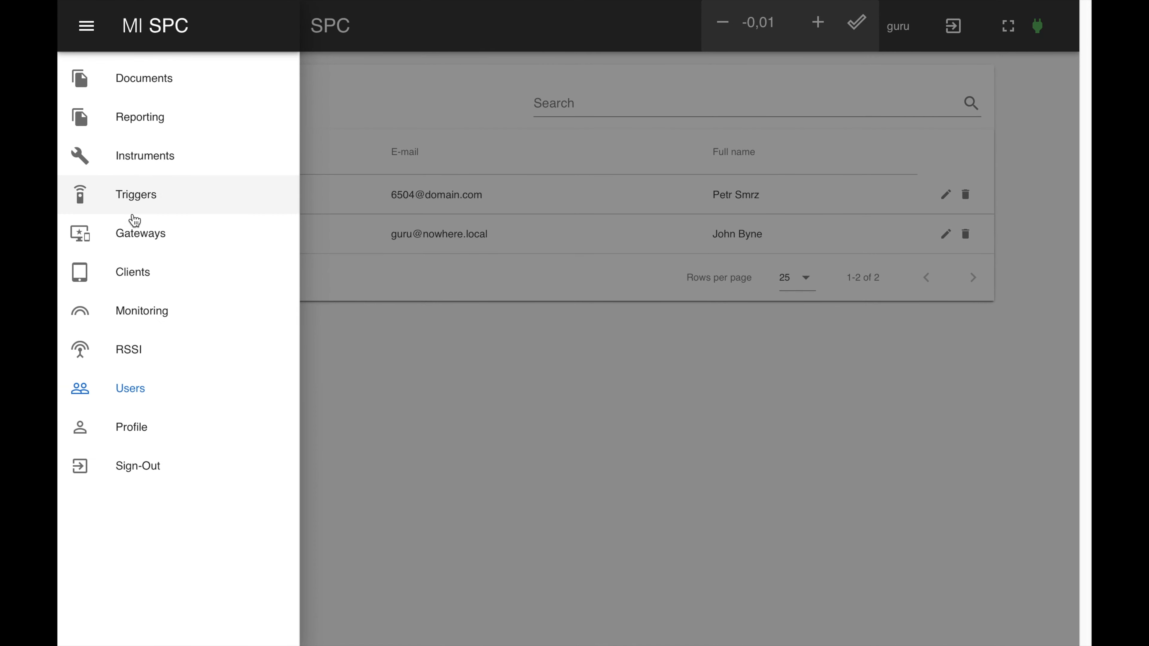
left_click(141, 249)
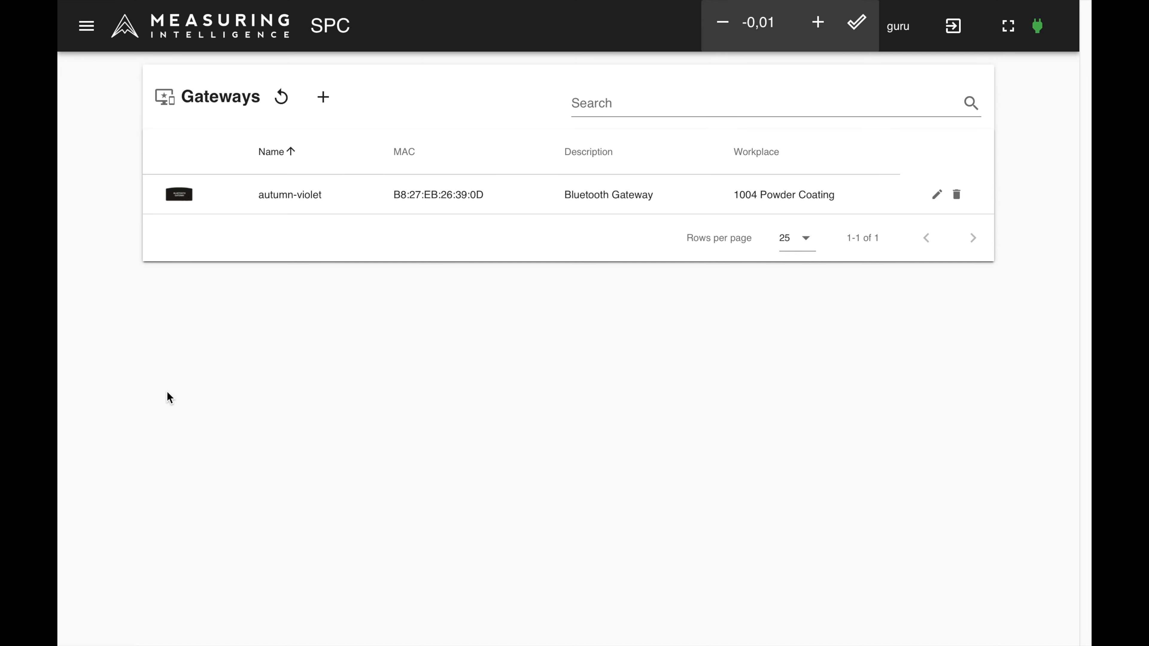
left_click(935, 194)
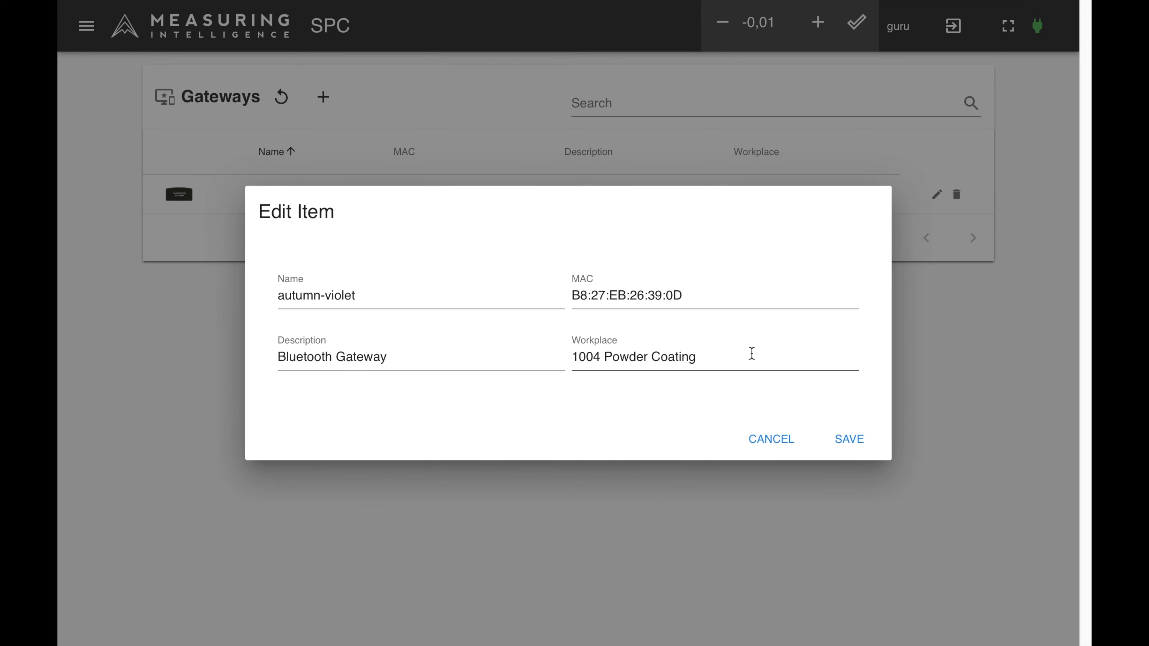
left_click(854, 447)
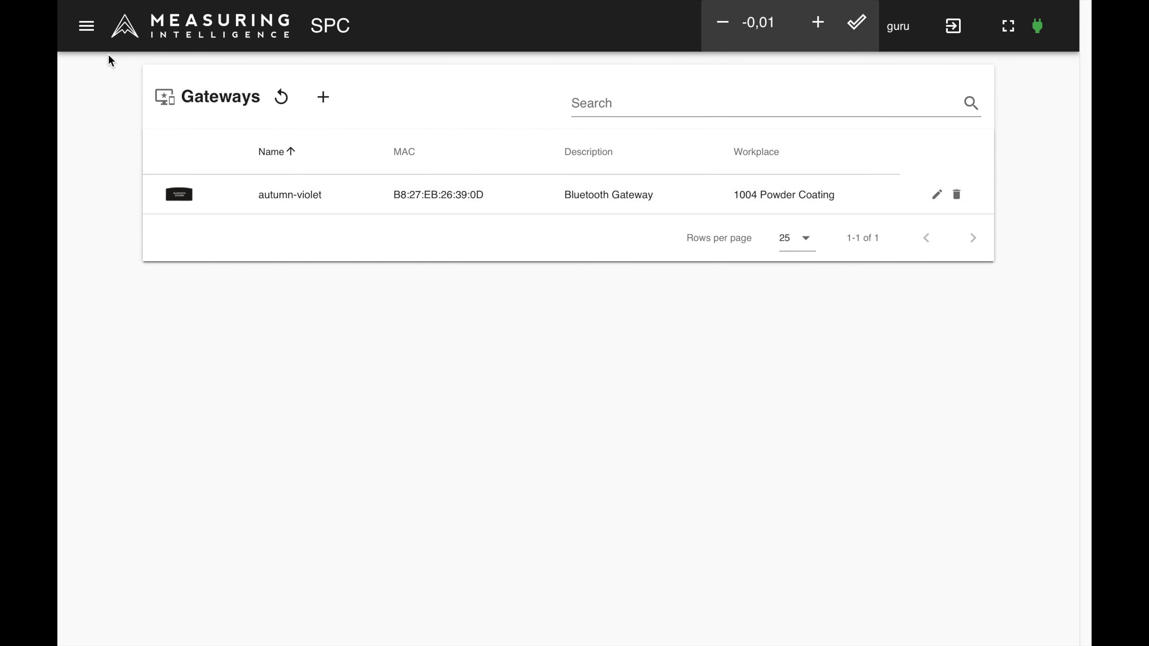
Step: View the list of registered client devices
left_click(87, 28)
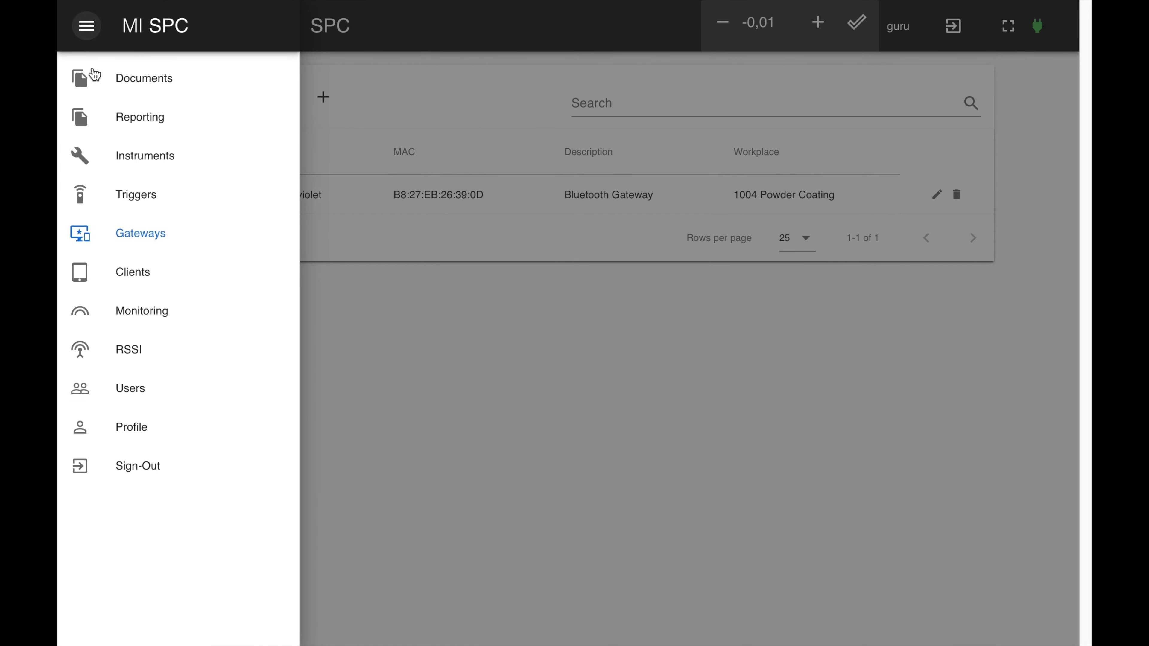
left_click(138, 273)
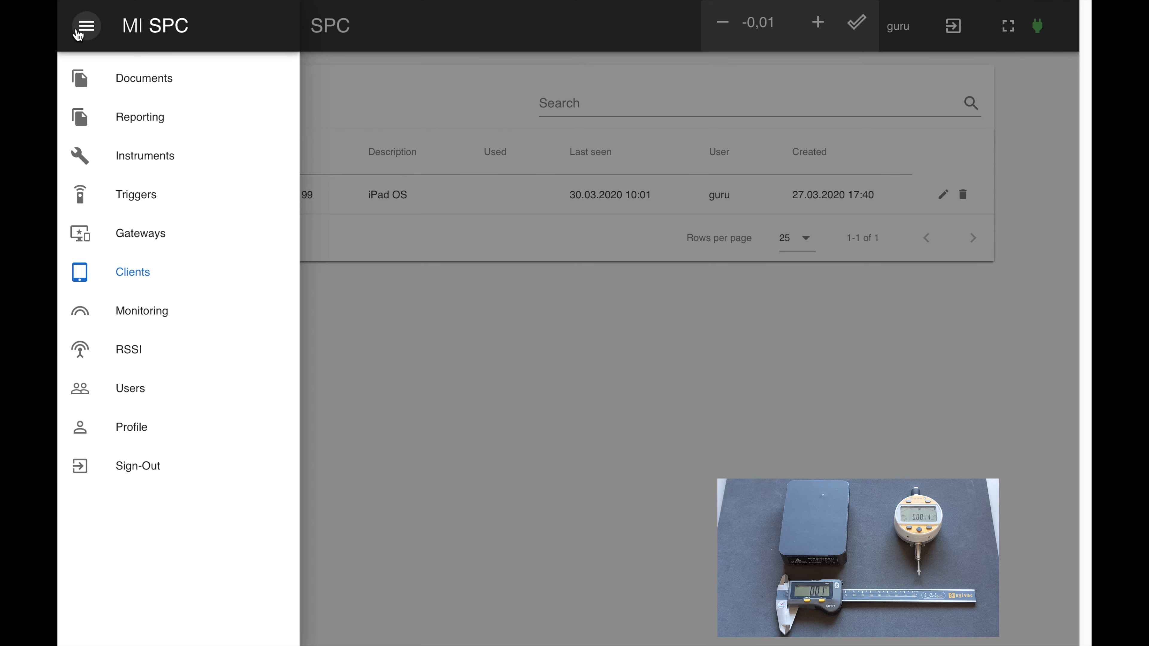
Step: Review the instrument records of Indicator SY289-f024 and the SY-MI-FootSw-aada foot switch, including their Trigger option
left_click(126, 159)
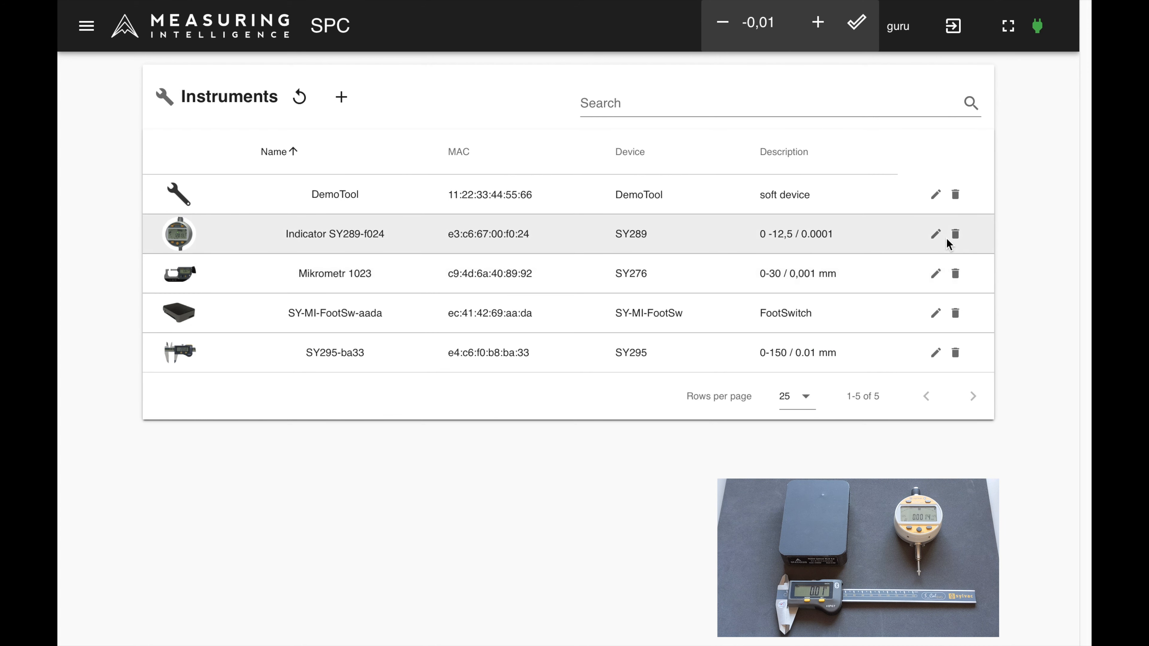
left_click(937, 236)
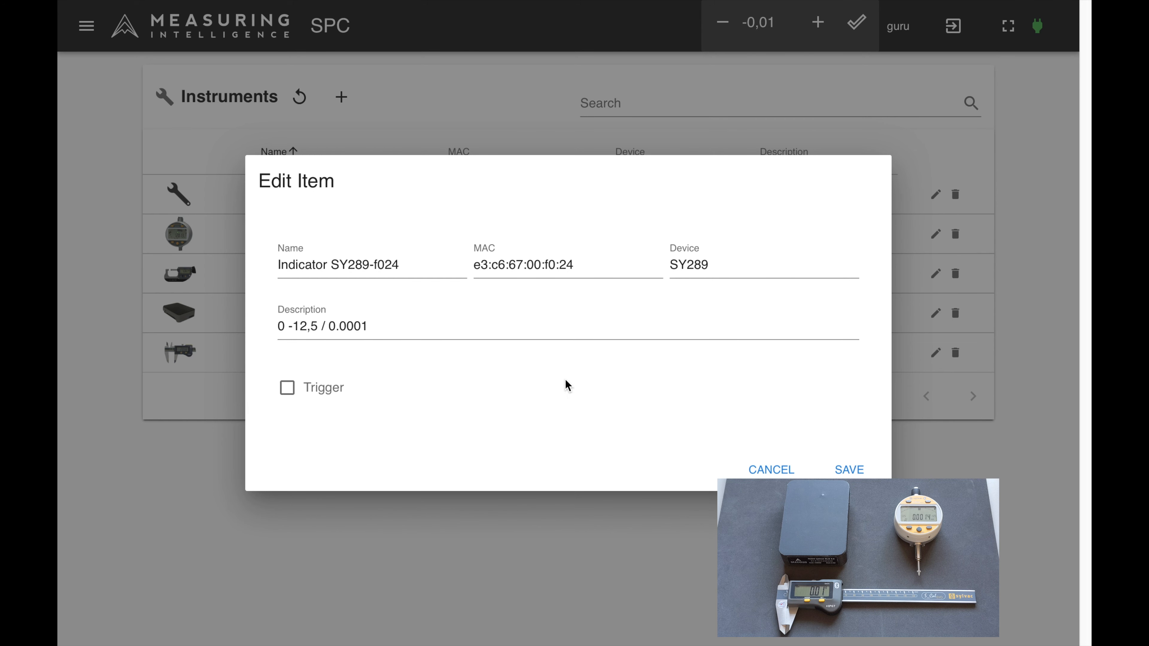
left_click(772, 471)
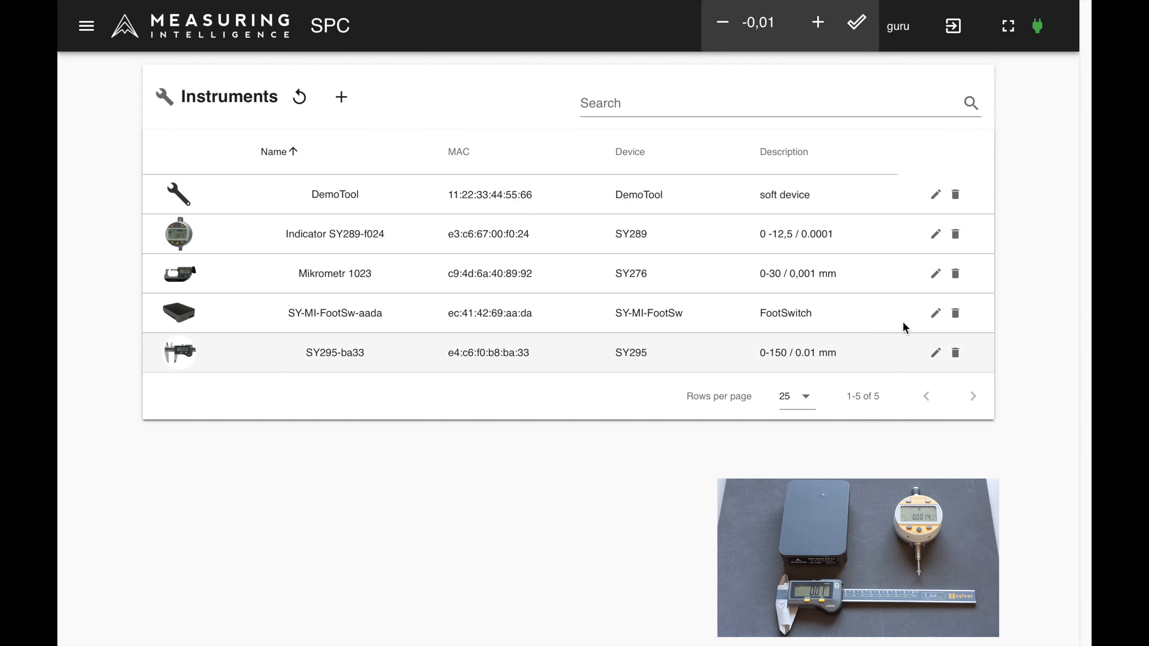
left_click(936, 317)
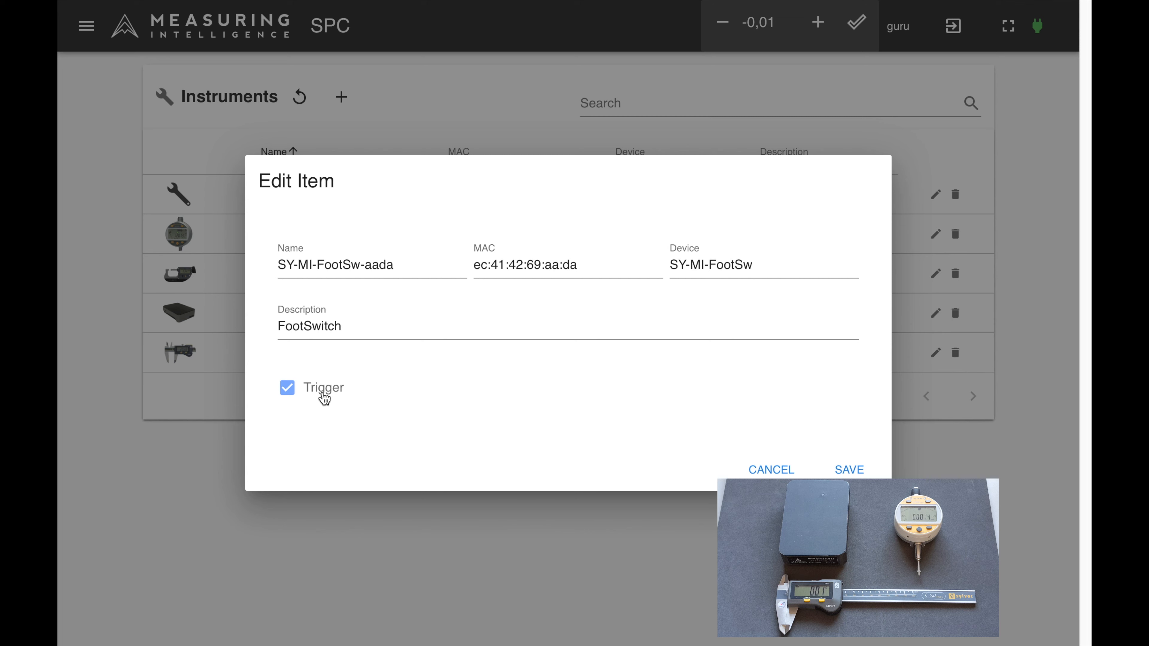
left_click(856, 473)
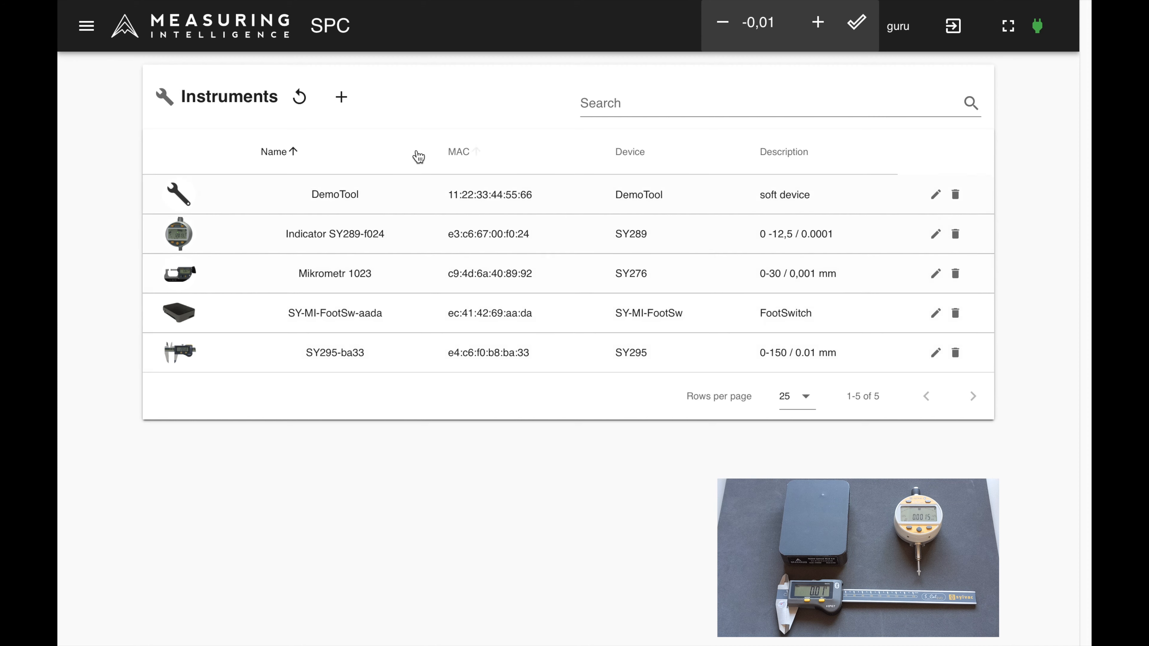
Step: Assign Indicator SY289-f024 to the SY-MI-FootSw-aada foot switch trigger and save the trigger configuration
left_click(91, 28)
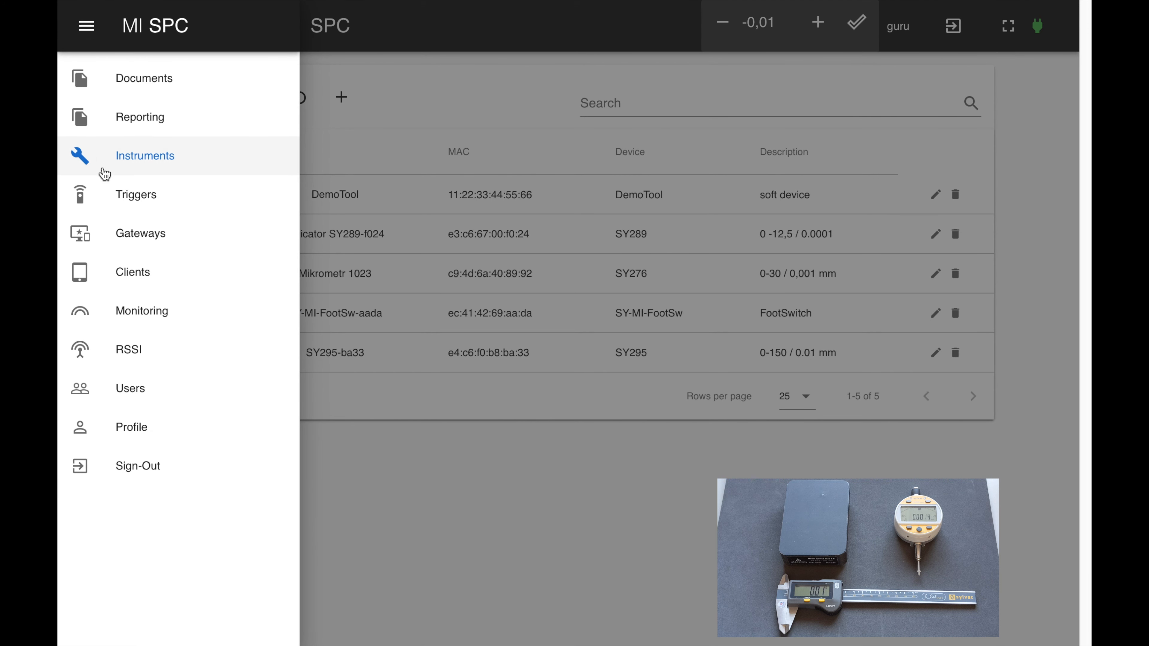
left_click(111, 196)
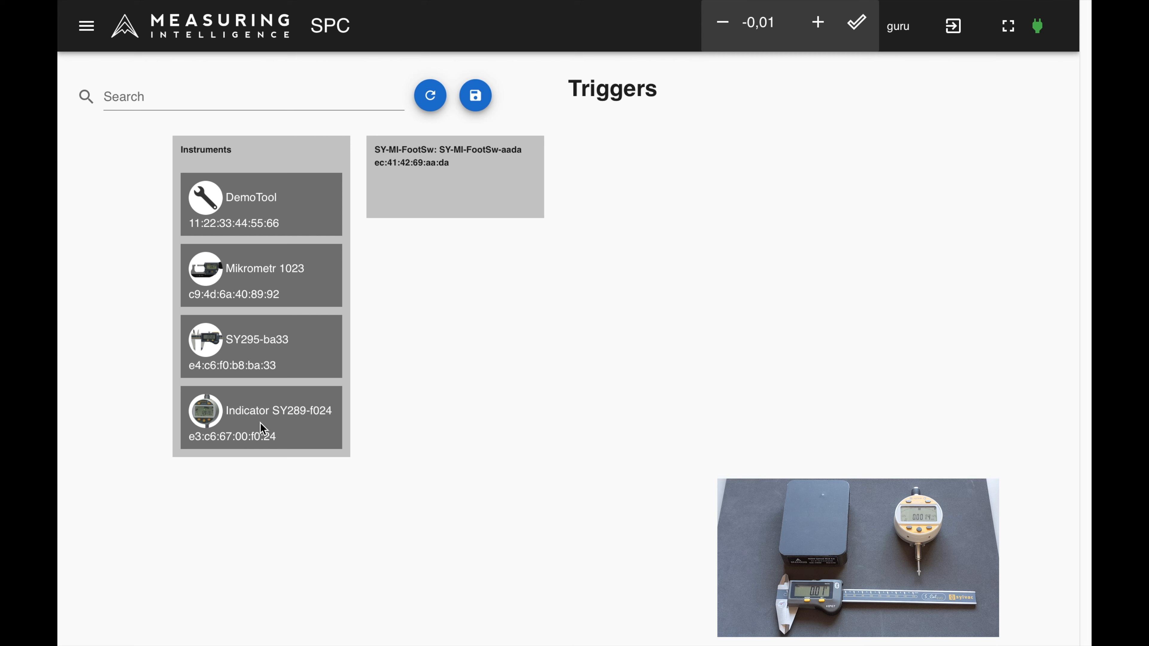
left_click_drag(260, 422, 274, 420)
left_click_drag(482, 315, 483, 184)
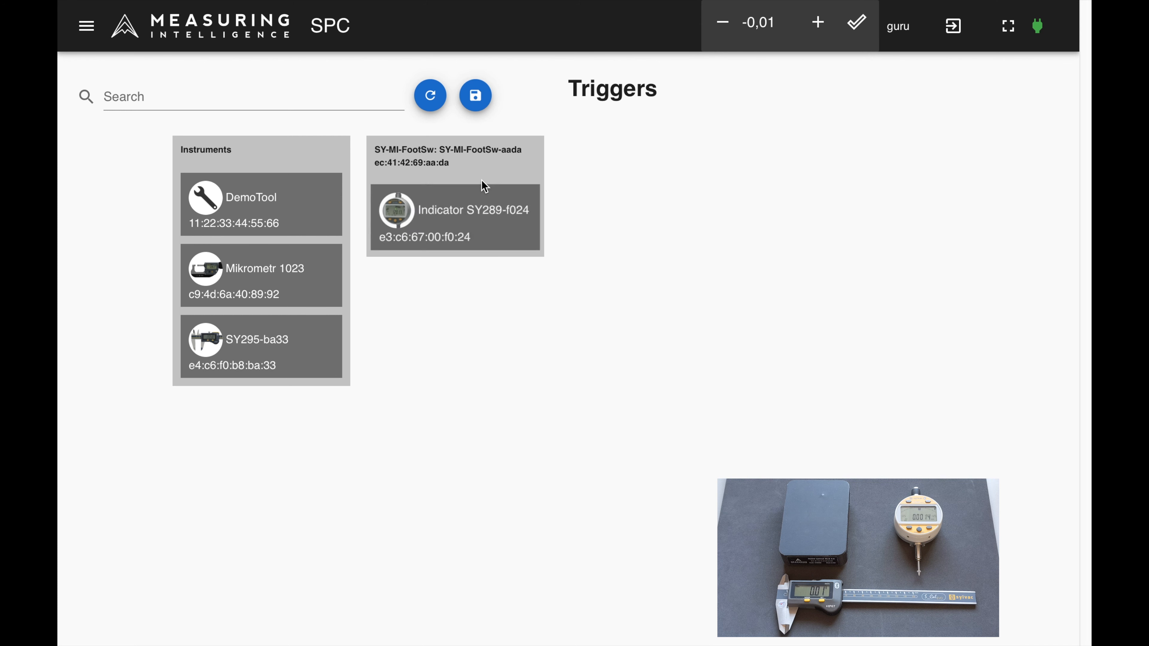
left_click(478, 103)
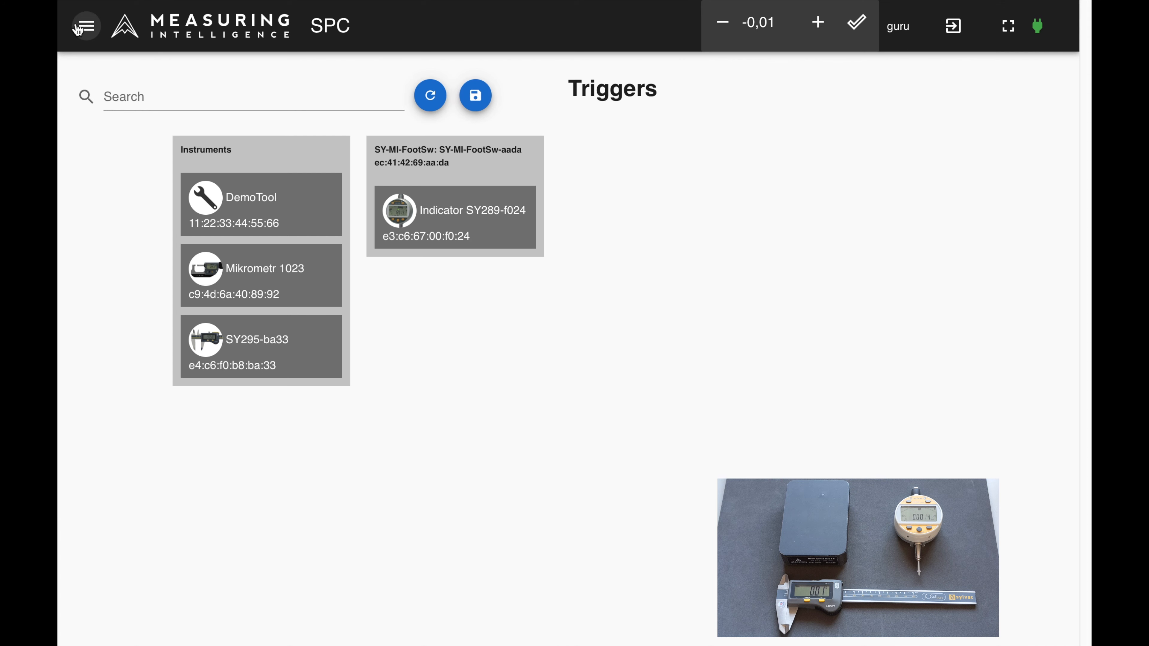
Step: Monitor the live readings of the instruments connected to the autumn-violet gateway
left_click(85, 28)
left_click(132, 302)
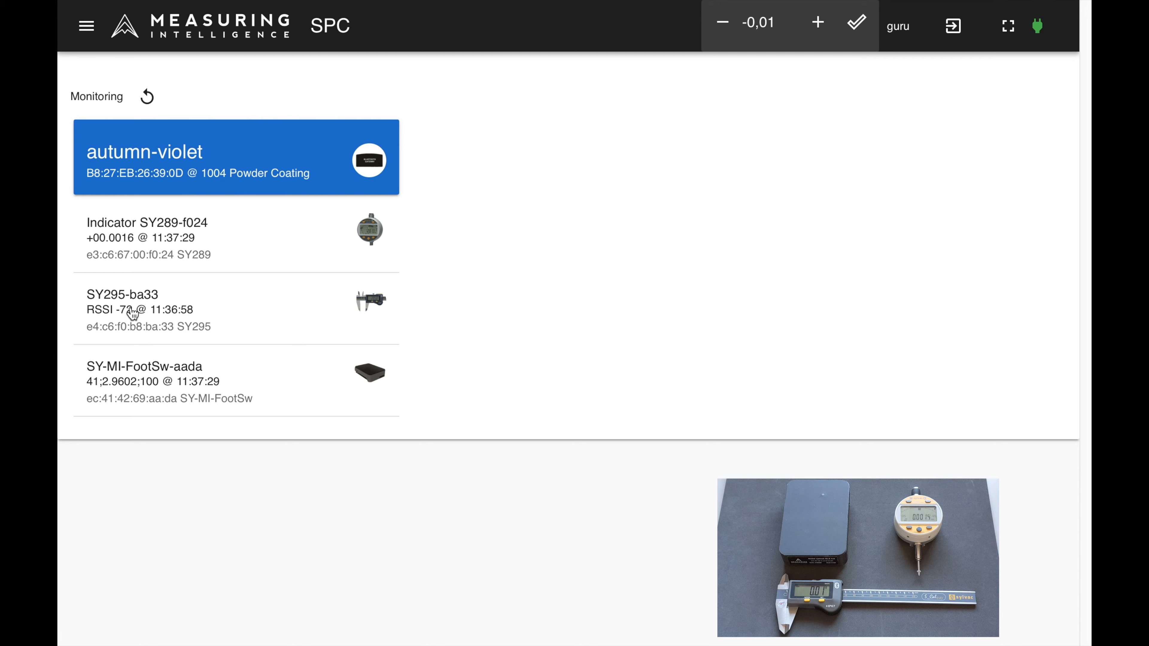
Step: Add the SY295-ba33 caliper to the SY-MI-FootSw-aada foot switch trigger and save the trigger configuration
left_click(86, 26)
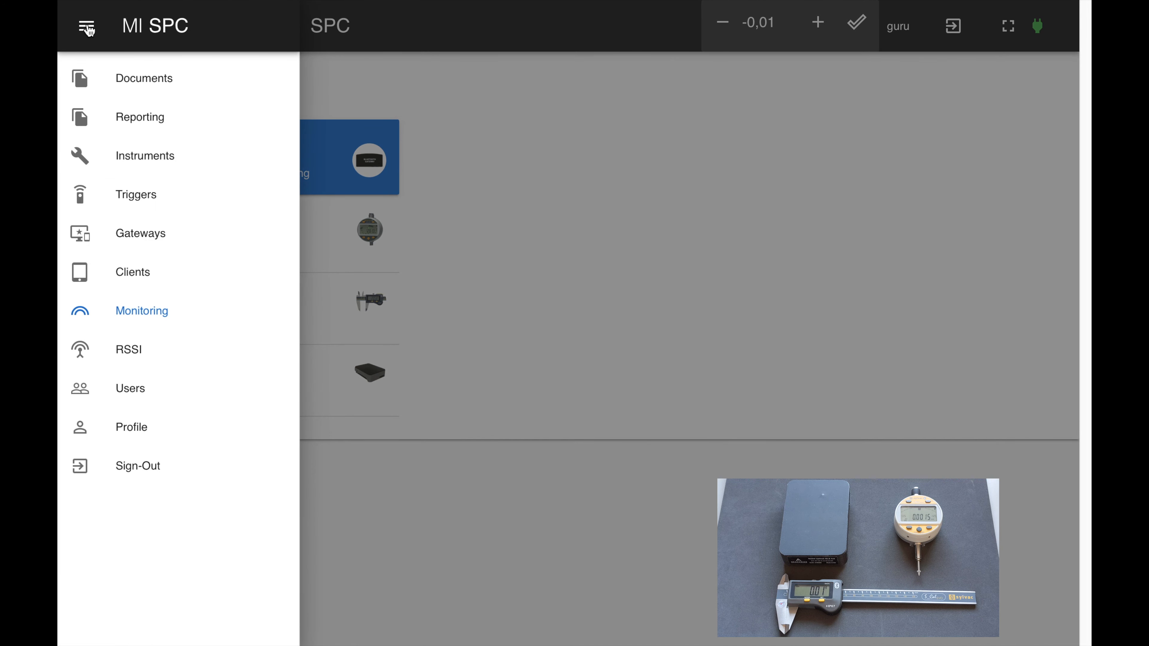
left_click(132, 203)
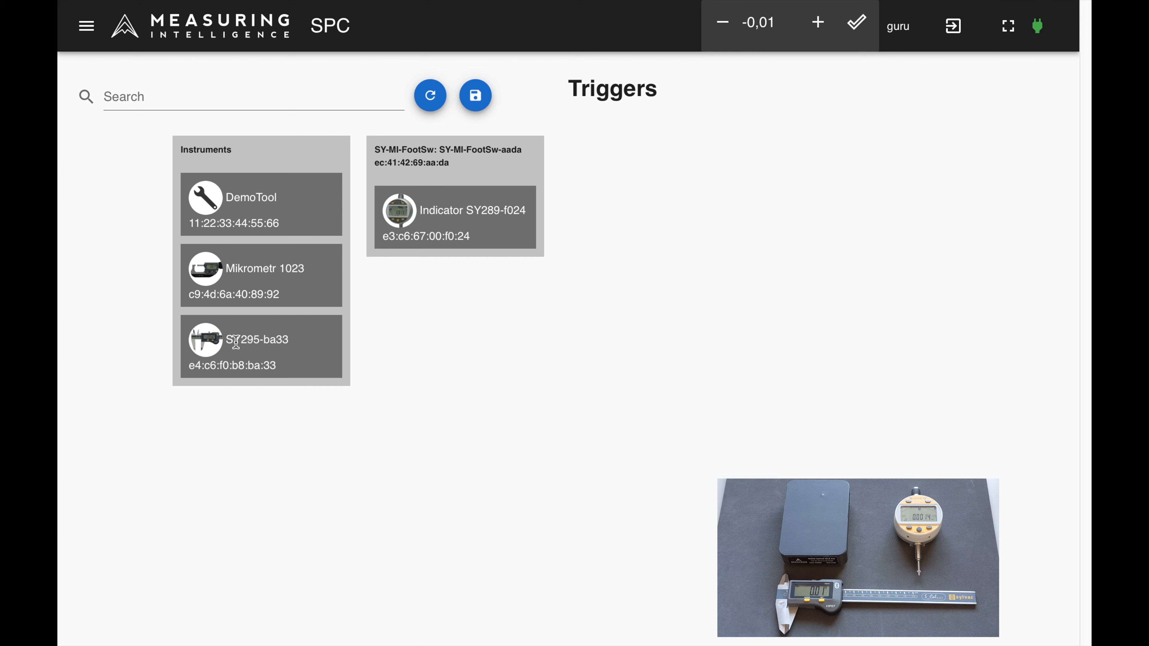
left_click_drag(236, 343, 458, 221)
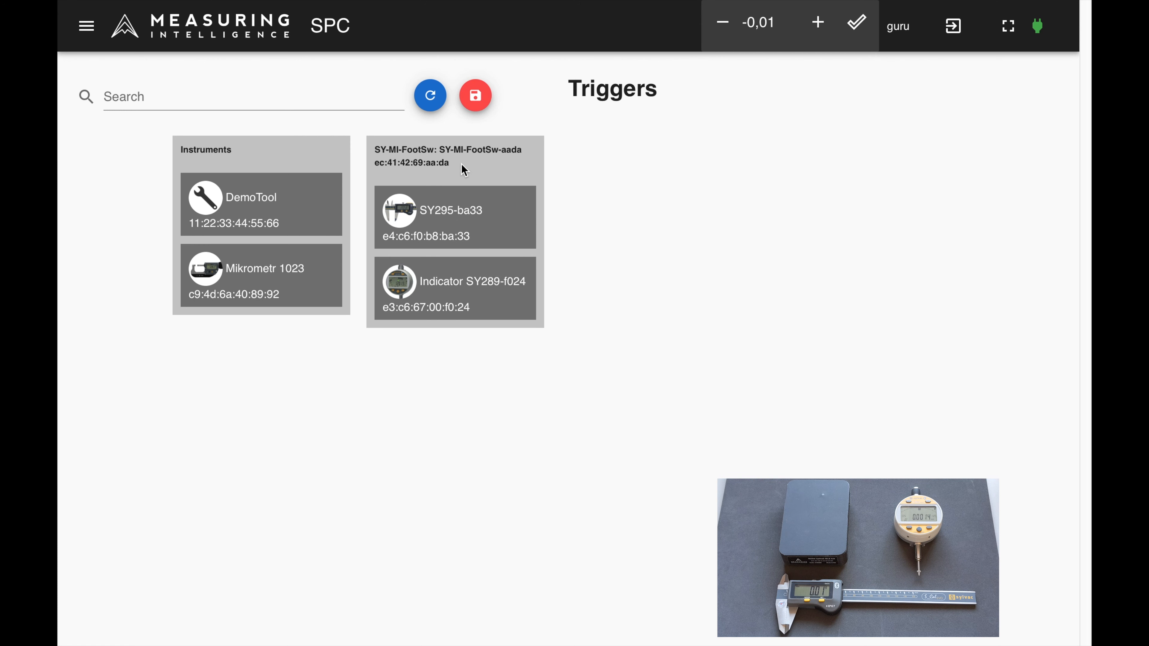
left_click(474, 98)
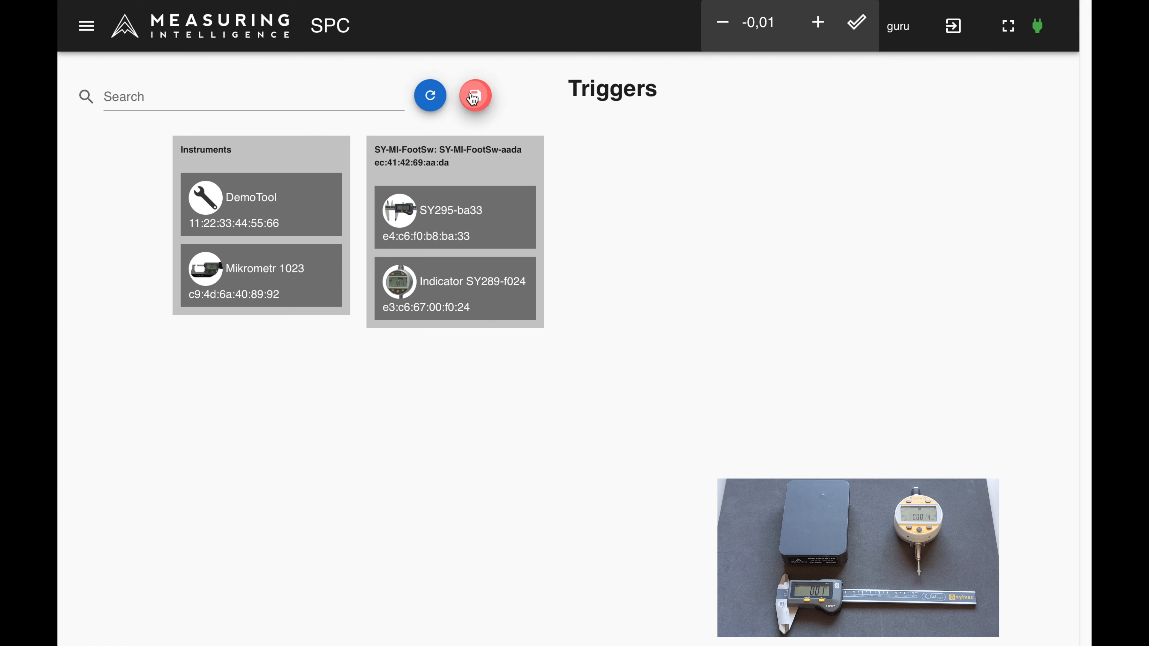
Step: Check the live instrument monitoring view and display the RSSI signal chart for Indicator SY289-f024
left_click(86, 27)
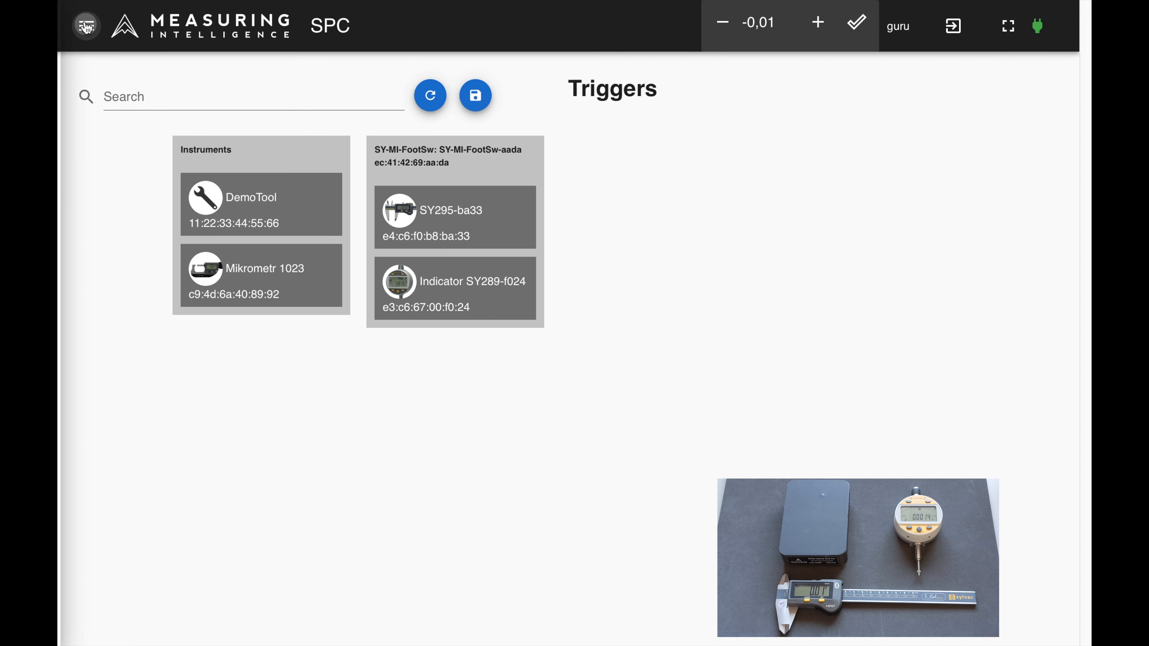
left_click(159, 325)
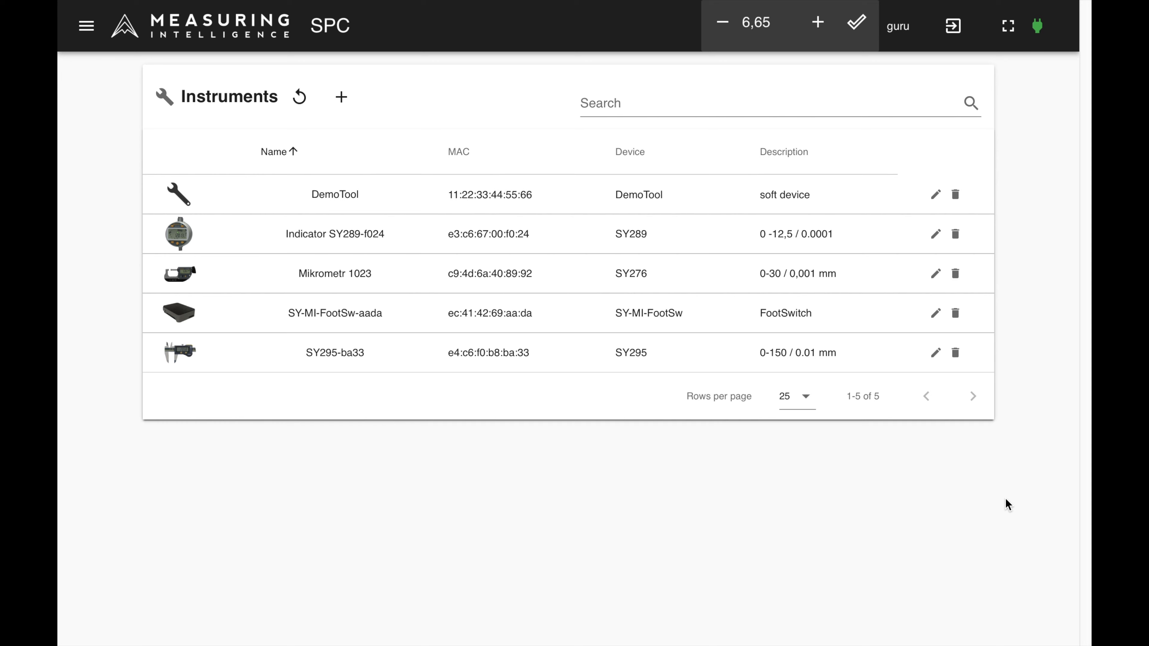
left_click(84, 26)
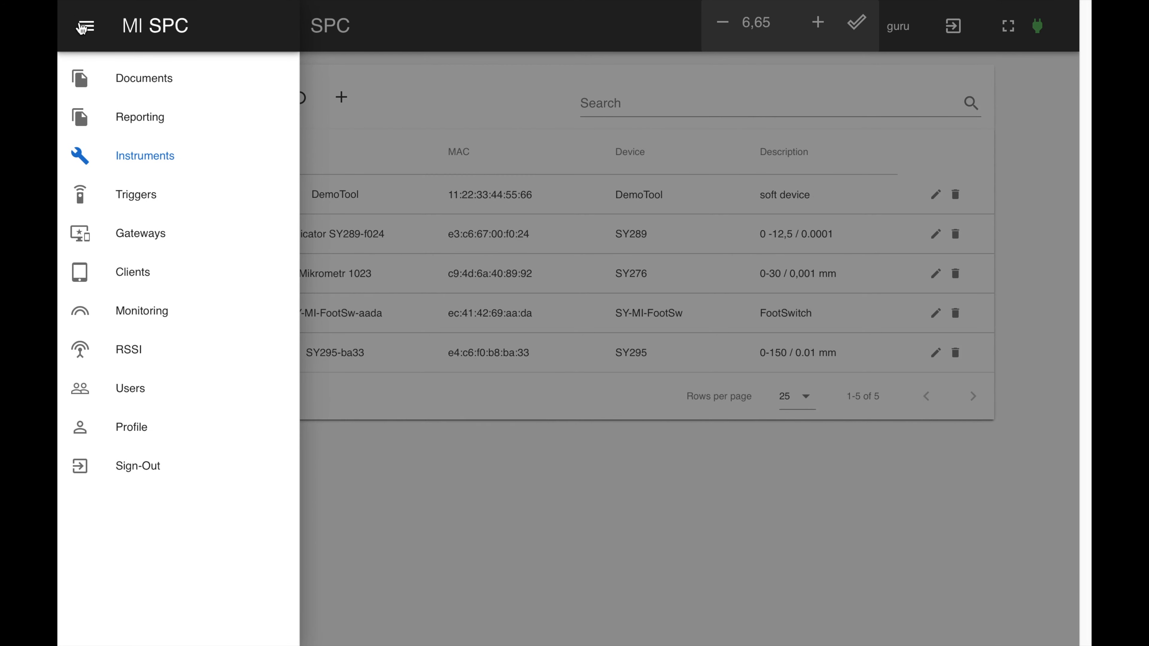
left_click(128, 354)
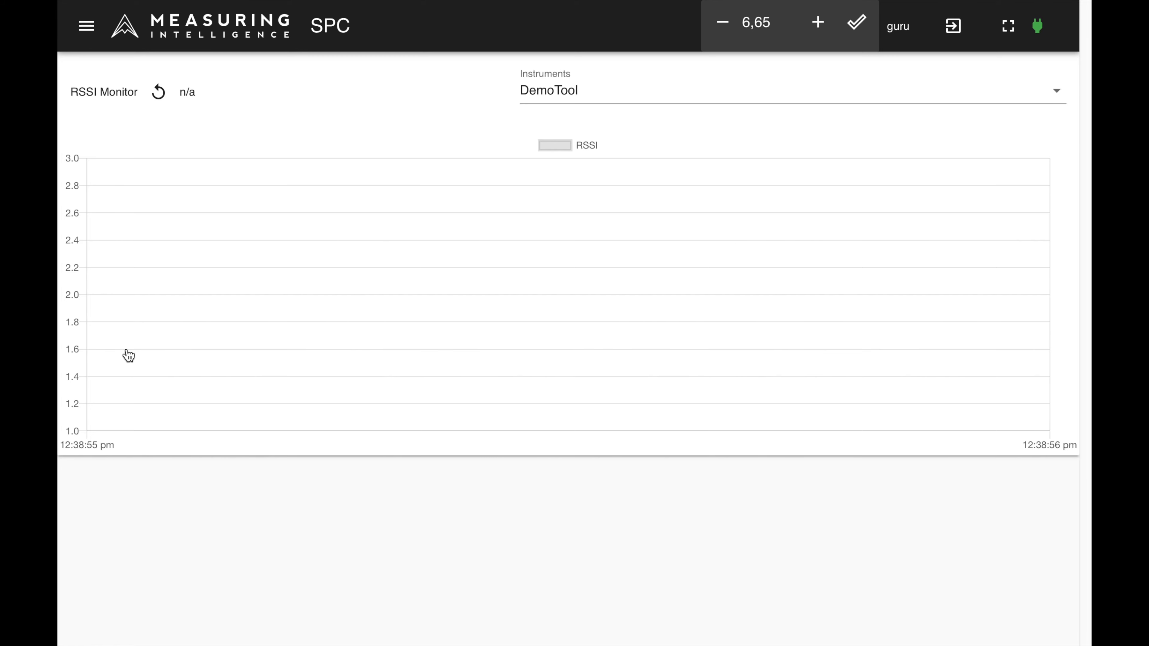
left_click(1057, 92)
left_click(845, 158)
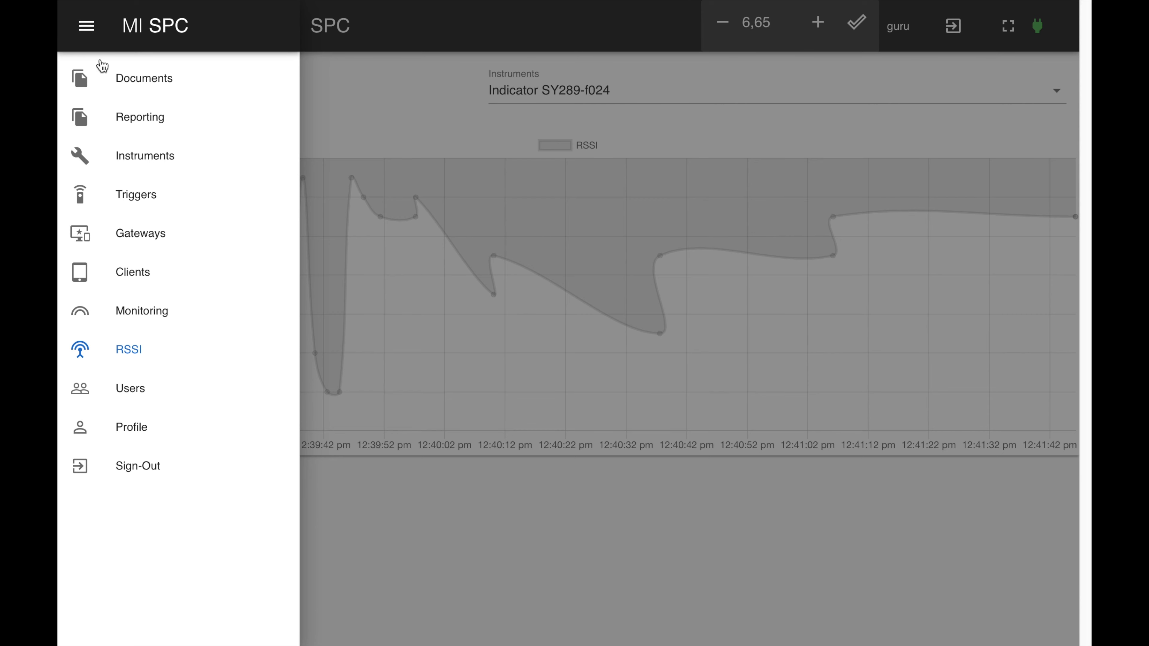
Step: Open the Powder Coating Inspection document, ZOM 1, from the list of documents
left_click(114, 94)
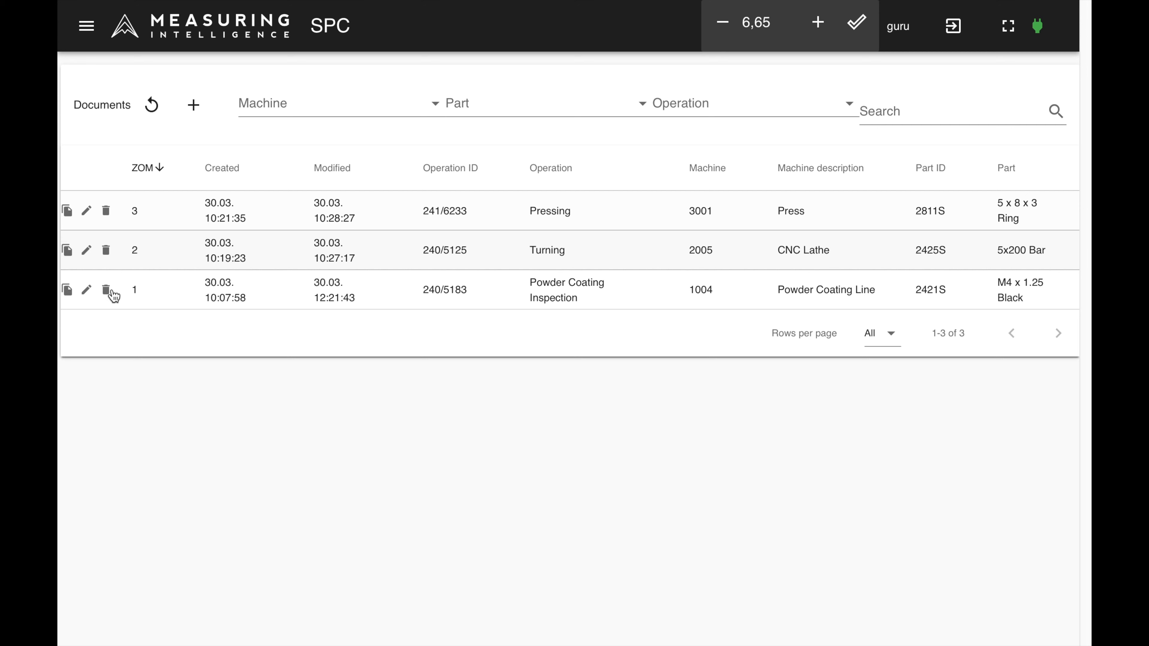
double_click(175, 290)
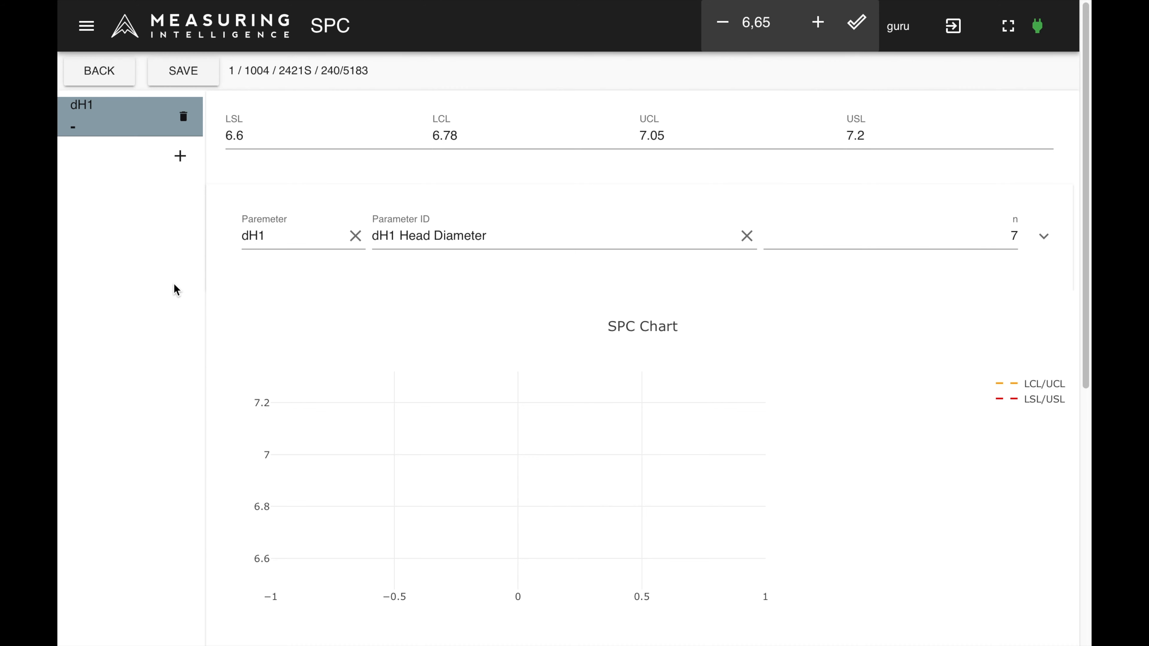